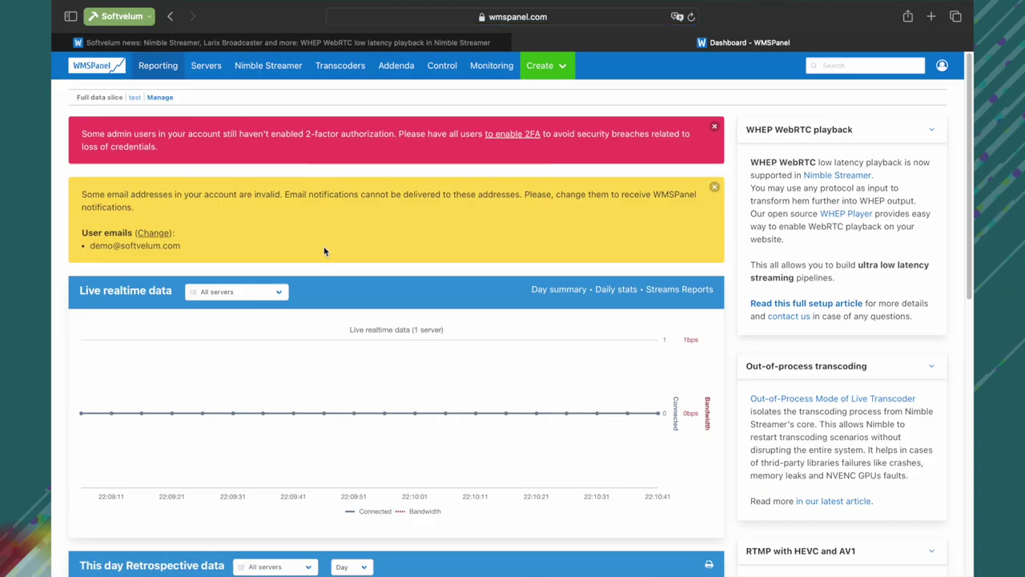
# Step: Open demo.softvelum.com server details, highlighting Software Version 4.1.0-2 and the Active transcoder license
pyautogui.click(206, 65)
pyautogui.click(135, 238)
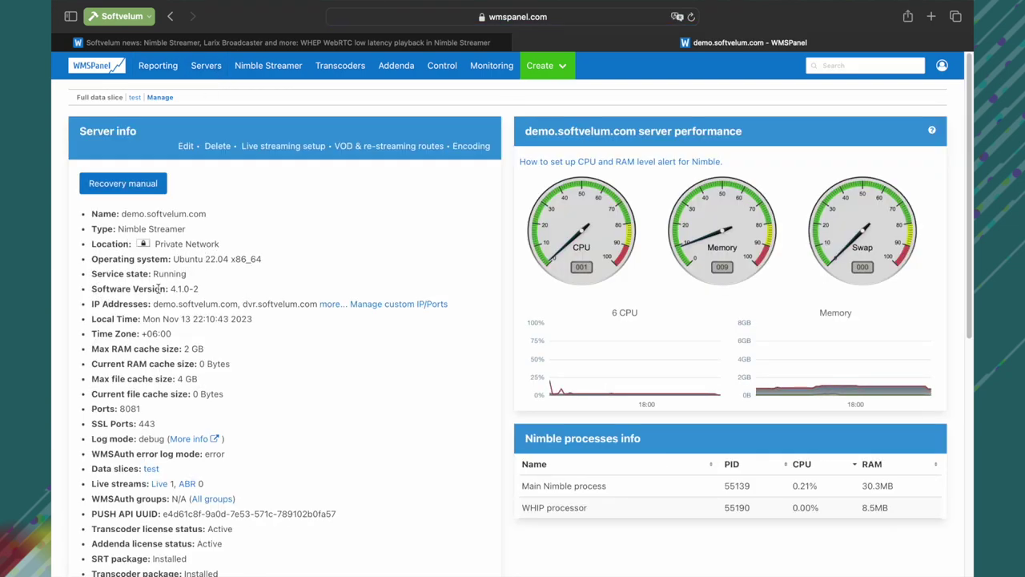
pyautogui.tripleClick(130, 288)
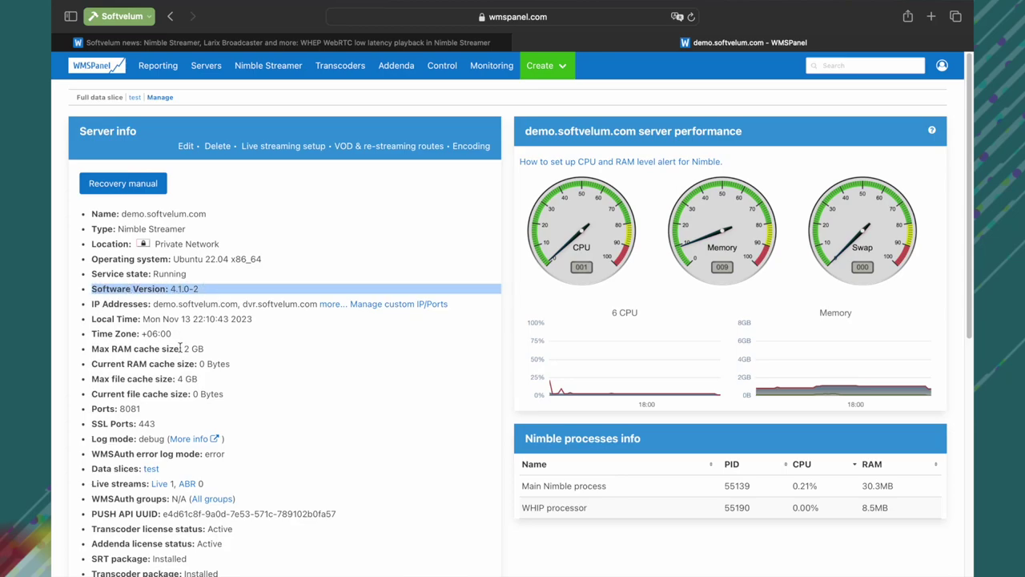
pyautogui.scroll(-2, 179, 347)
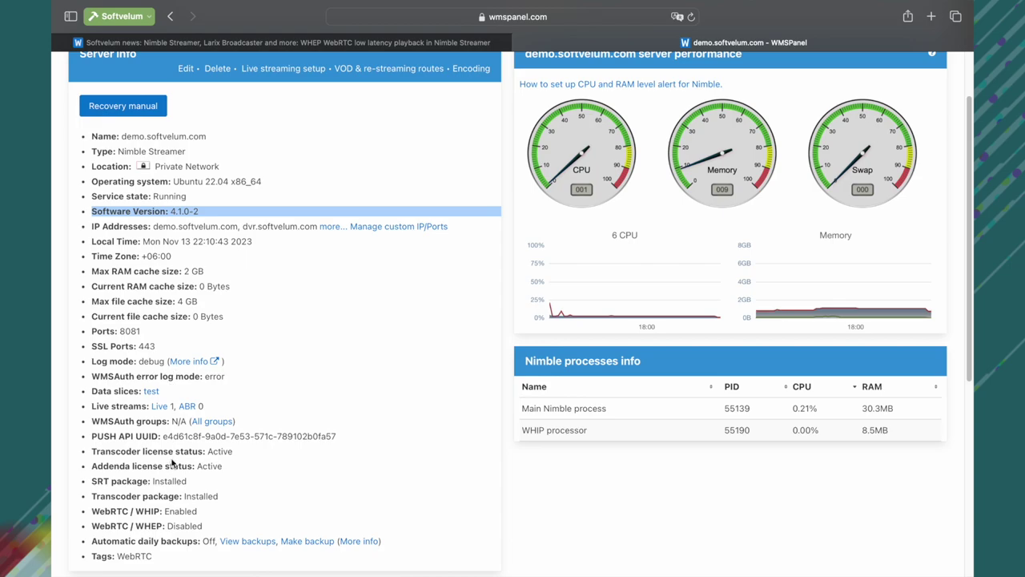
pyautogui.tripleClick(171, 452)
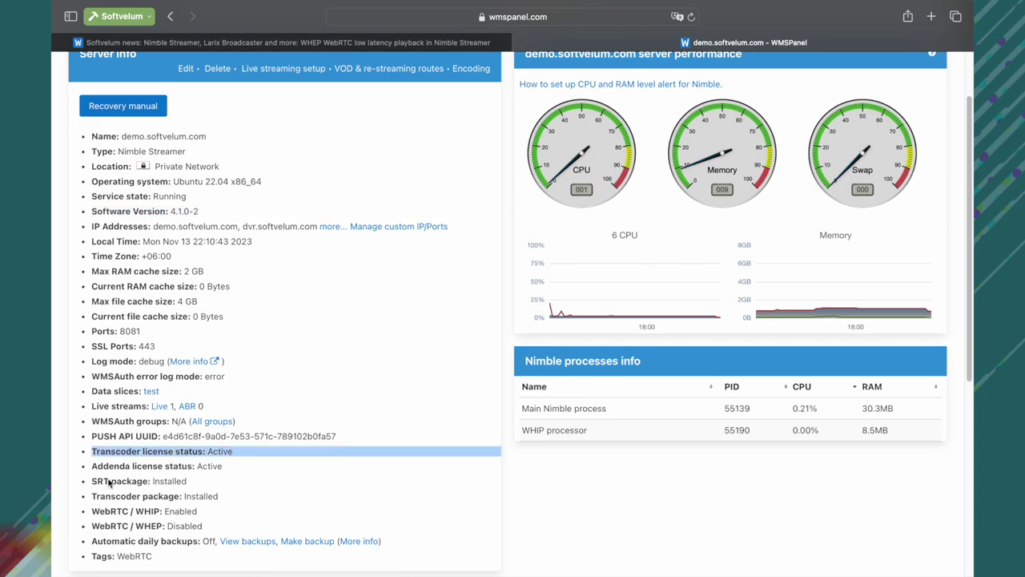
pyautogui.scroll(-2, 205, 391)
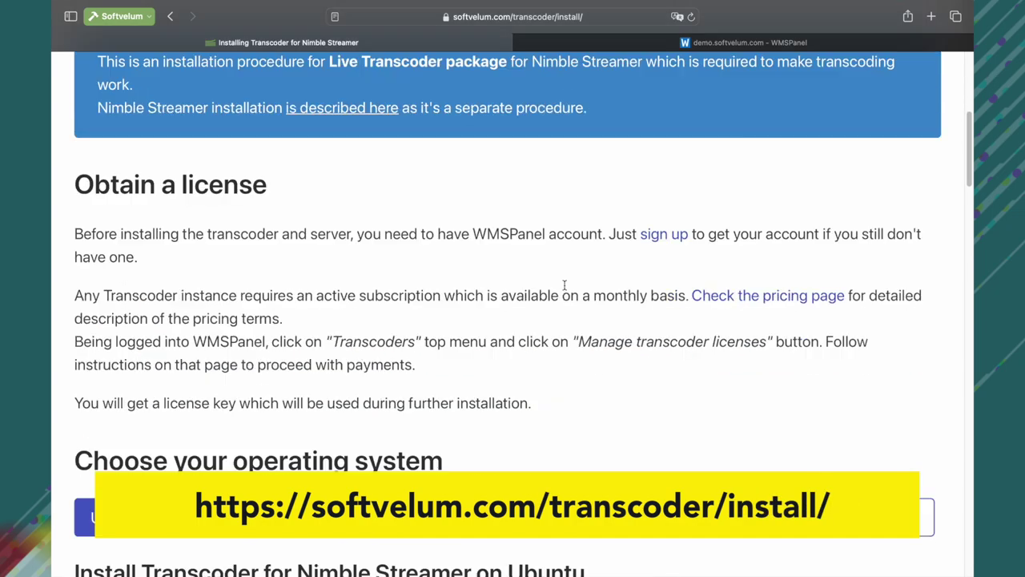
# Step: Scroll through the Transcoder install guide, then reach section 2.2 Set up SSL for Nimble
pyautogui.scroll(-20, 566, 290)
pyautogui.scroll(-10, 564, 290)
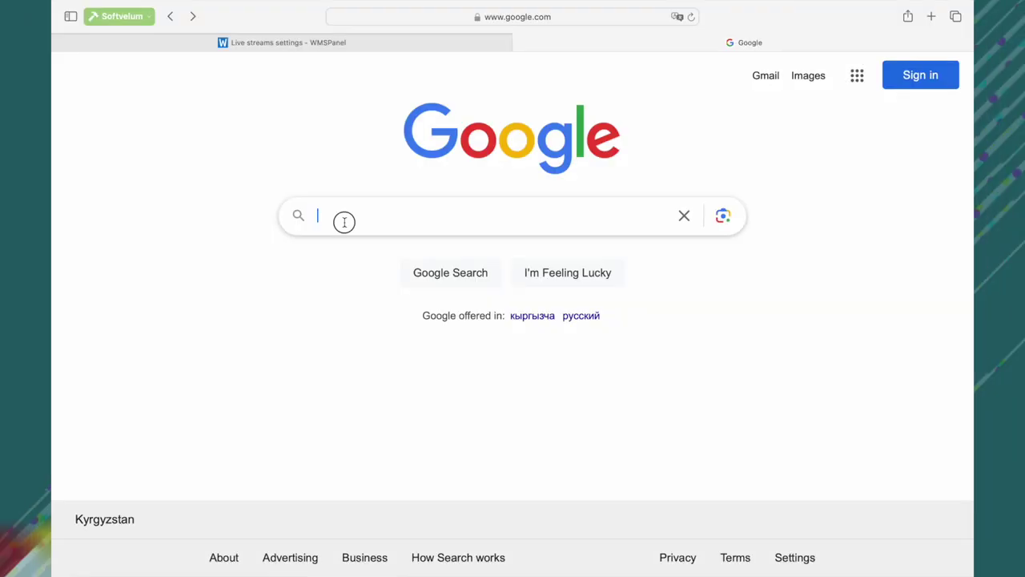
# Step: Search Google for 'how to get ssl certificate'
pyautogui.click(345, 222)
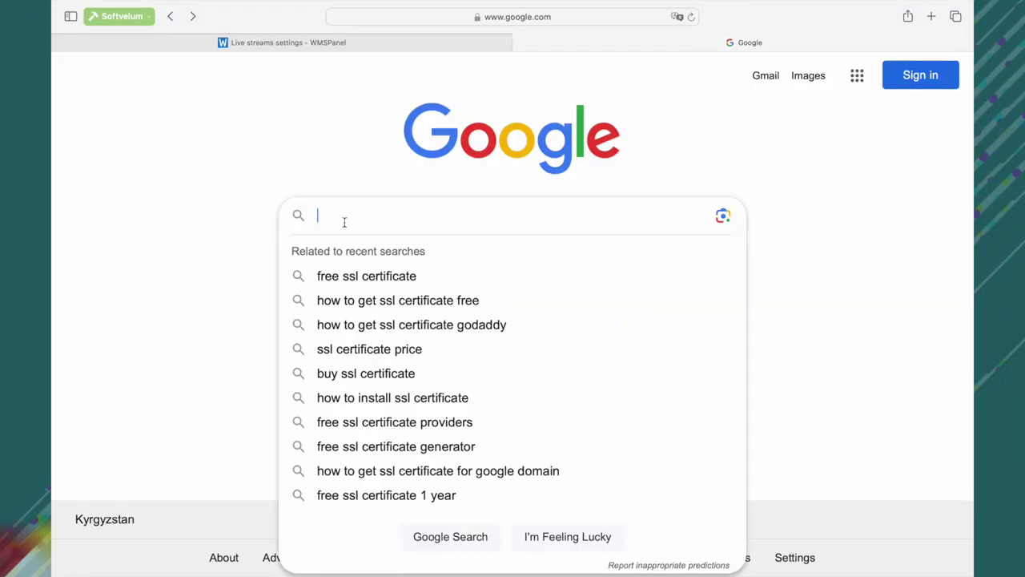
pyautogui.write('how to get S')
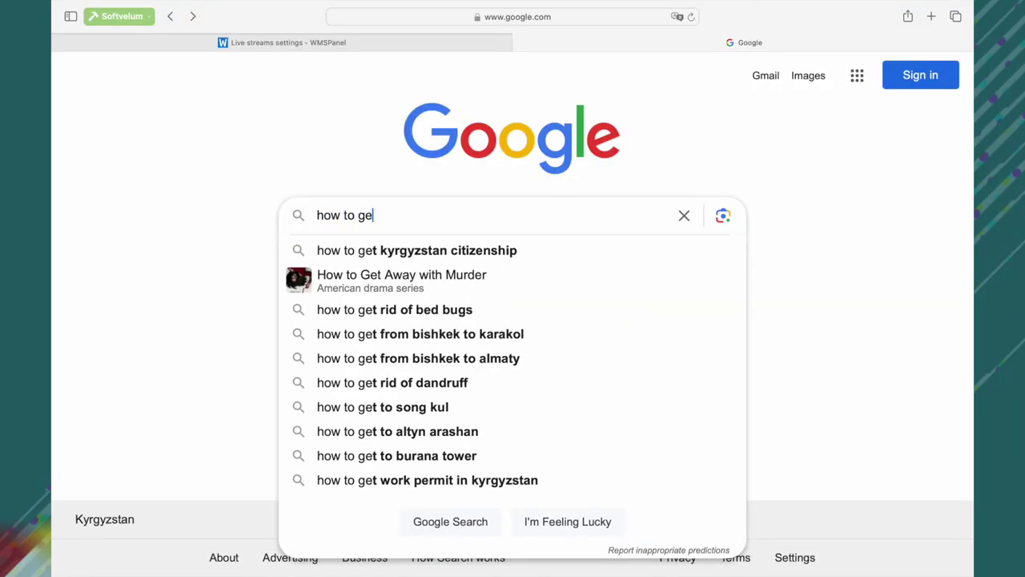
pyautogui.write('SL')
pyautogui.press('Down')
pyautogui.press('Return')
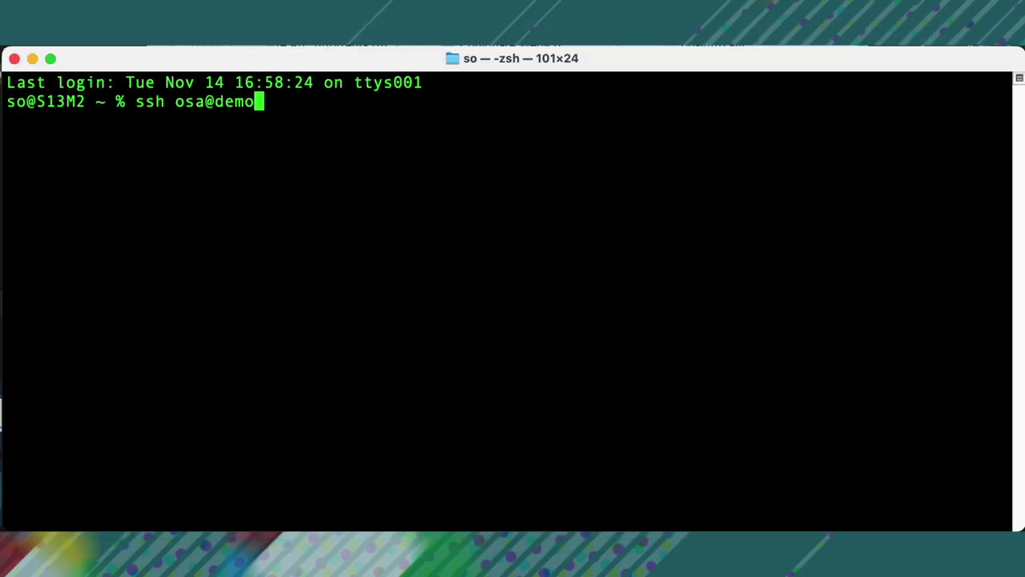
# Step: Connect over SSH to demo.softvelum.com and log in with the account password
pyautogui.write('.softvelum.com')
pyautogui.press('Return')
pyautogui.press('Return')
pyautogui.hotkey('ctrl', 'l')
# Step: Open /etc/nimble/nimble.conf in vim with sudo, using Tab completion for the path
pyautogui.write('sudo ')
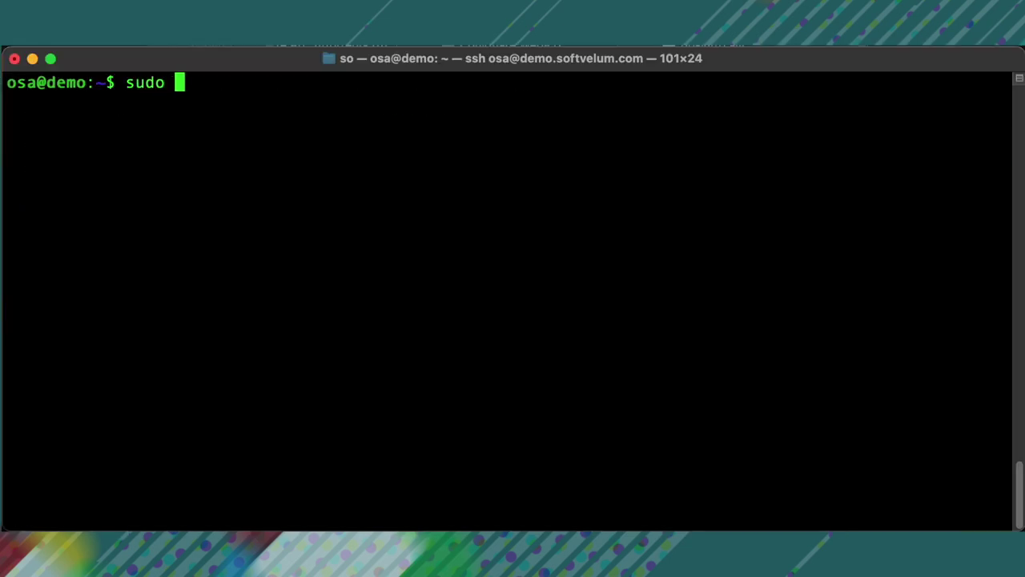
pyautogui.write('vim /etc/nim')
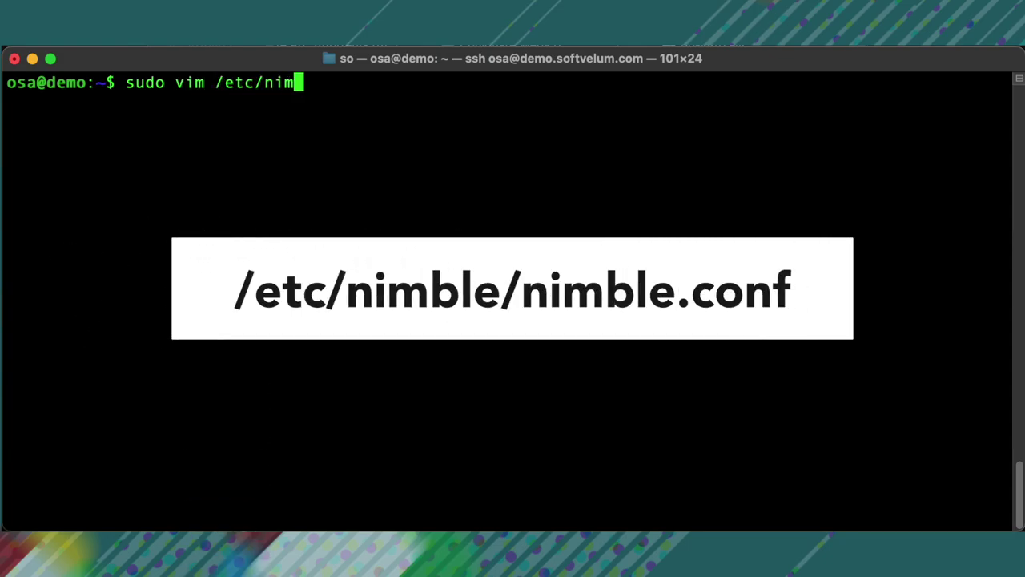
pyautogui.press('Tab')
pyautogui.write('n')
pyautogui.press('Tab')
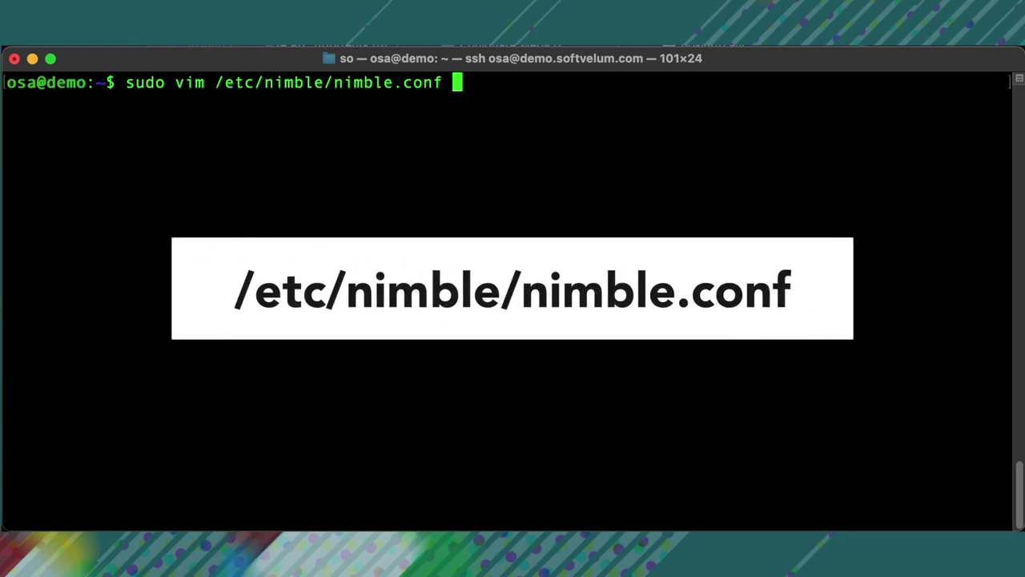
pyautogui.press('Return')
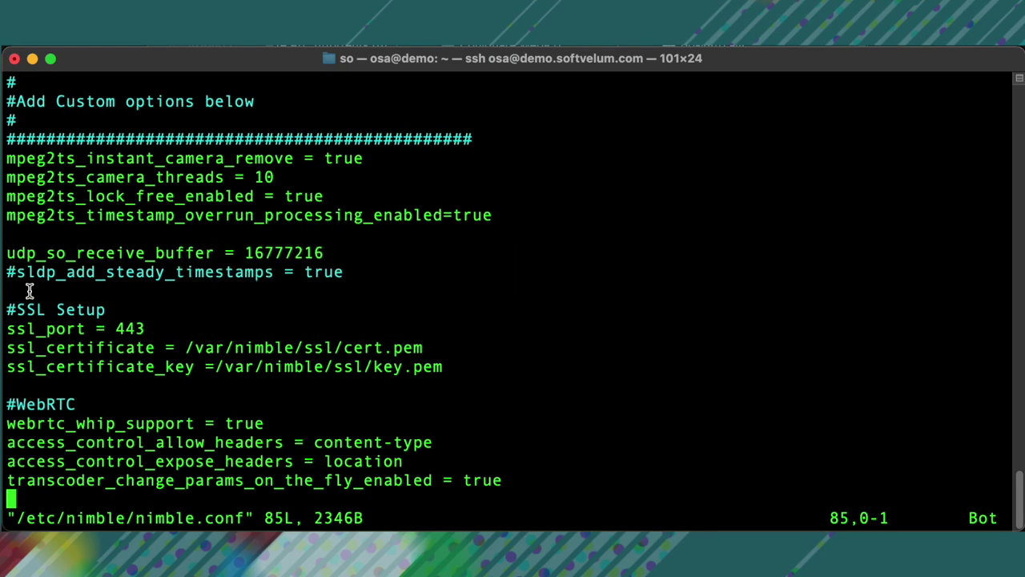
# Step: Highlight the SSL Setup lines (ssl_port = 443, certificate paths) and the #WebRTC settings
pyautogui.moveTo(28, 291); pyautogui.dragTo(104, 317)
pyautogui.moveTo(8, 330); pyautogui.dragTo(144, 330)
pyautogui.moveTo(8, 349); pyautogui.dragTo(423, 349)
pyautogui.moveTo(8, 367); pyautogui.dragTo(443, 367)
pyautogui.tripleClick(42, 407)
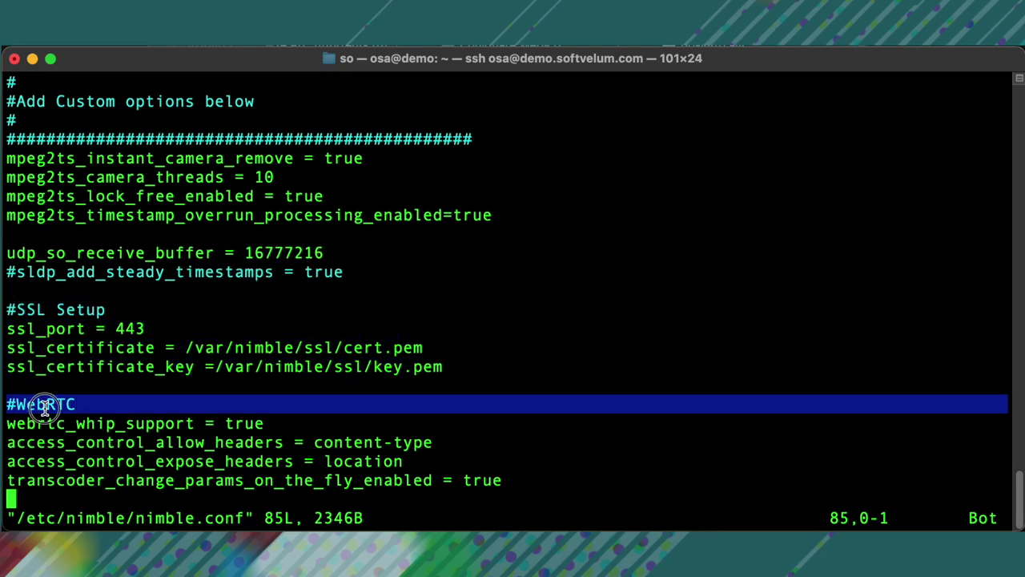
pyautogui.tripleClick(19, 423)
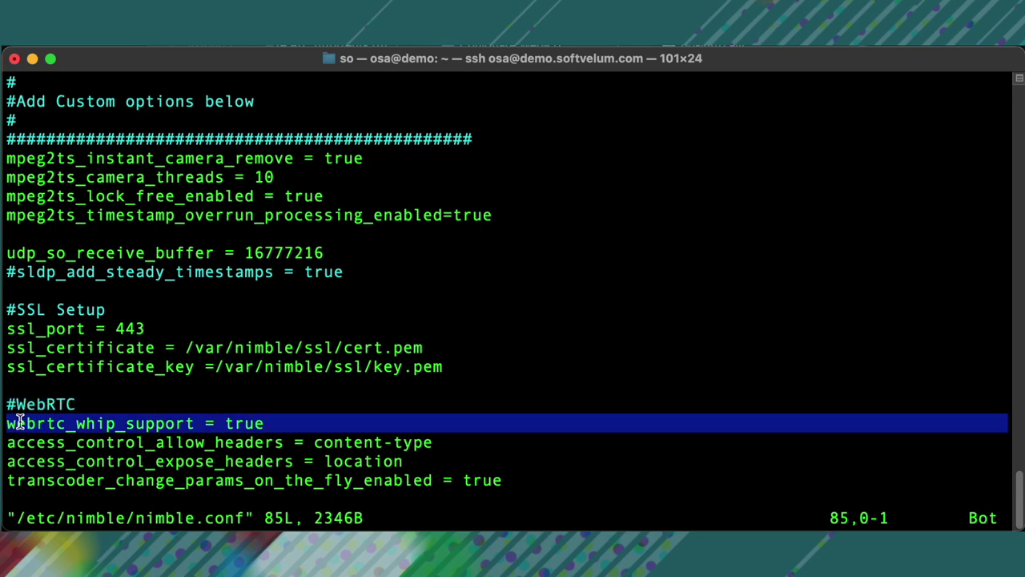
pyautogui.click(20, 441)
pyautogui.moveTo(10, 443); pyautogui.dragTo(525, 476)
pyautogui.click(521, 479)
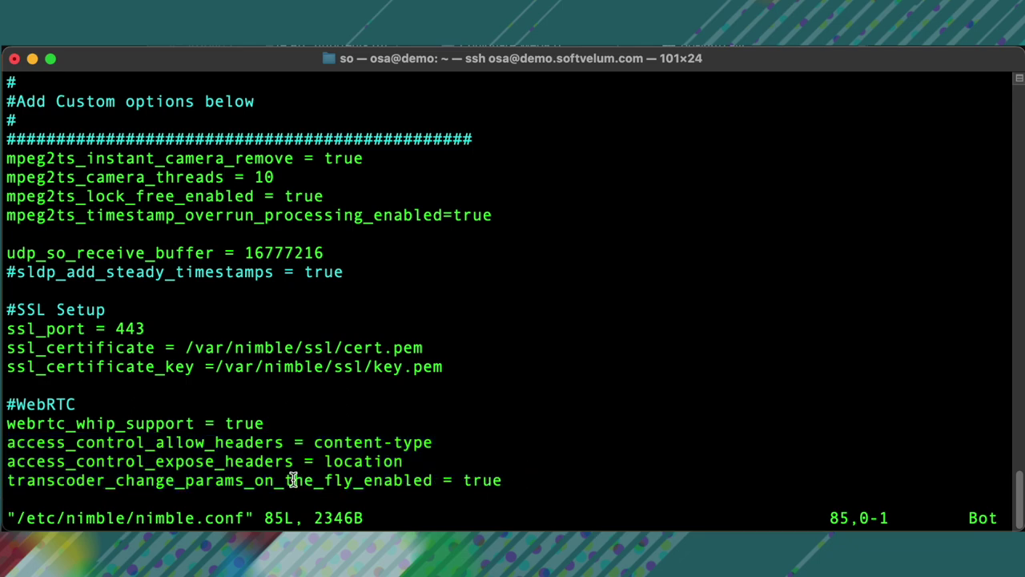
# Step: Append a '#WebRTC WHEP' section with webrtc_whep_support = true to nimble.conf
pyautogui.press('i')
pyautogui.press('Return')
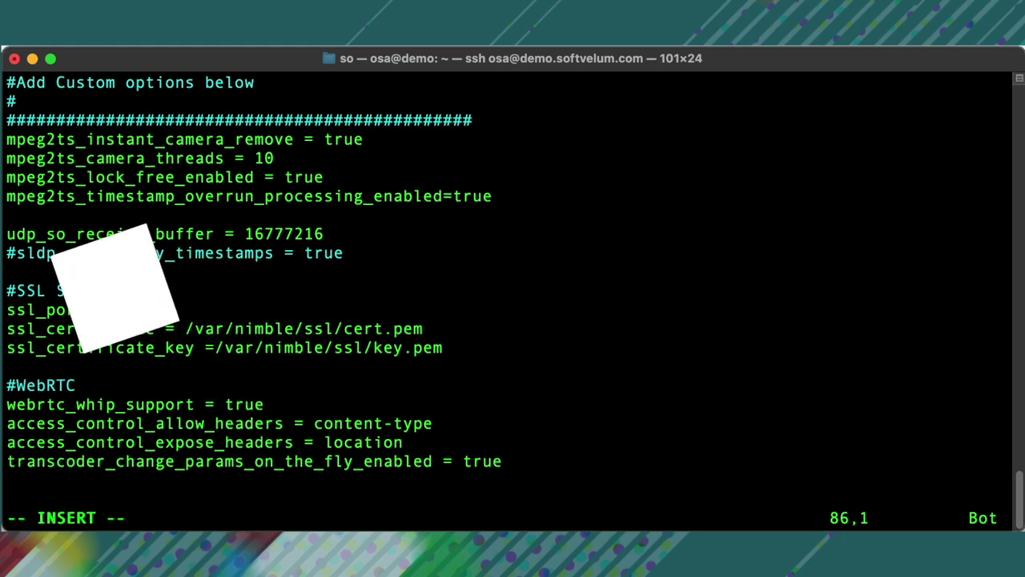
pyautogui.write('#')
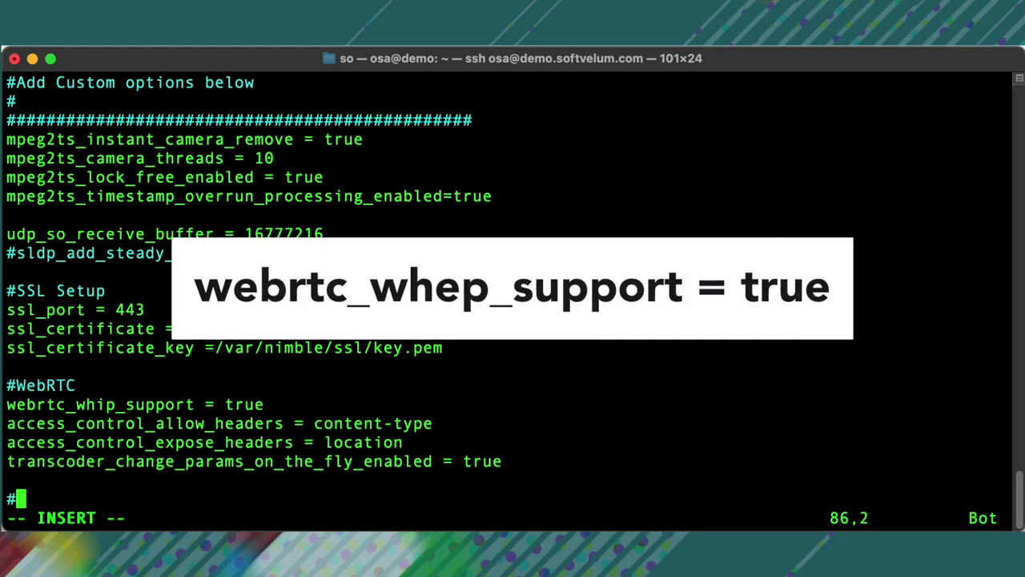
pyautogui.write('WebRTC WHEP')
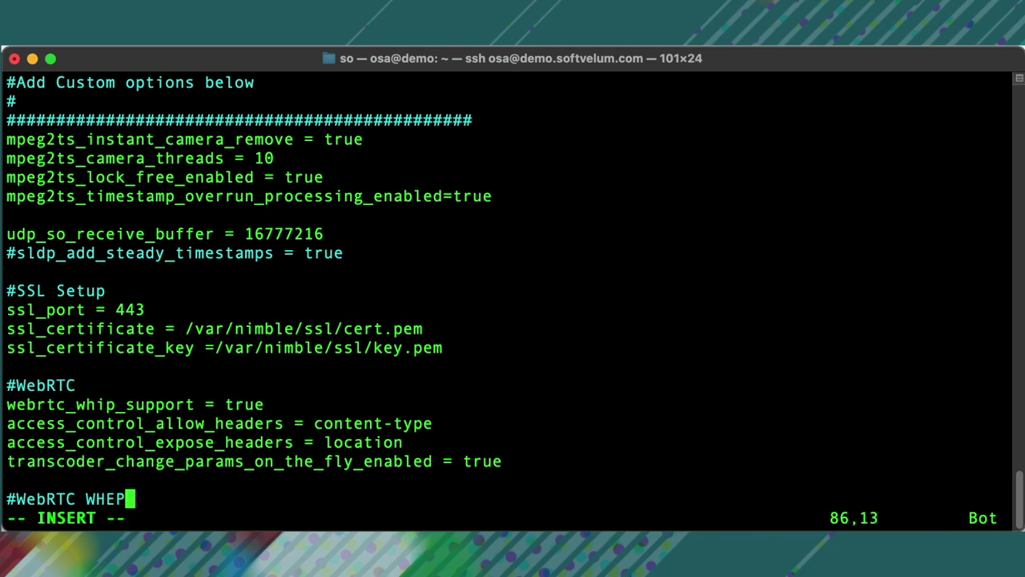
pyautogui.press('Return')
pyautogui.write('webrtc_whep_support = true')
pyautogui.press('Escape')
# Step: Save nimble.conf with :wq and restart Nimble using 'sudo systemctl restart nimble'
pyautogui.write(':wq')
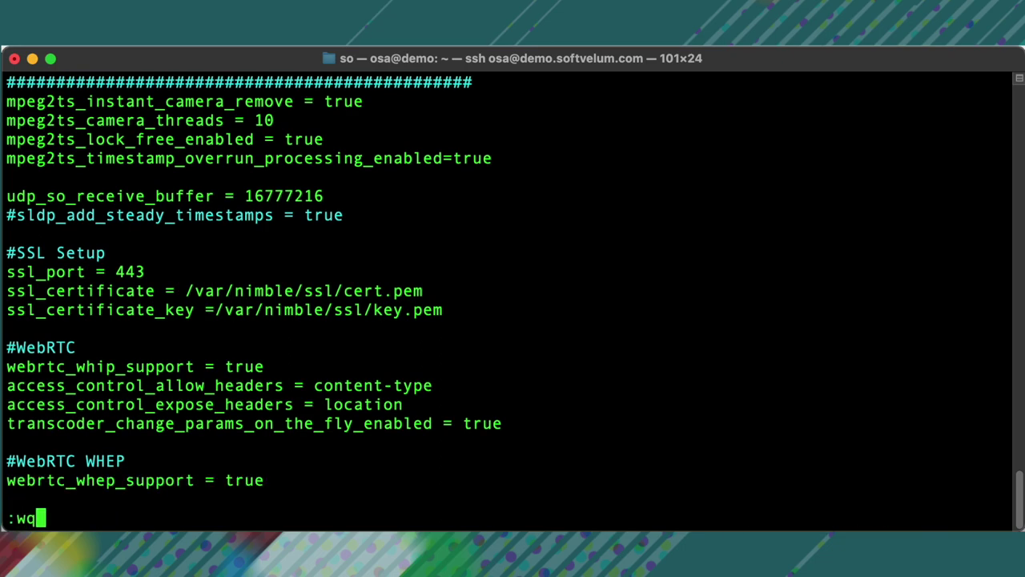
pyautogui.press('Return')
pyautogui.write('sudo systemctl resta')
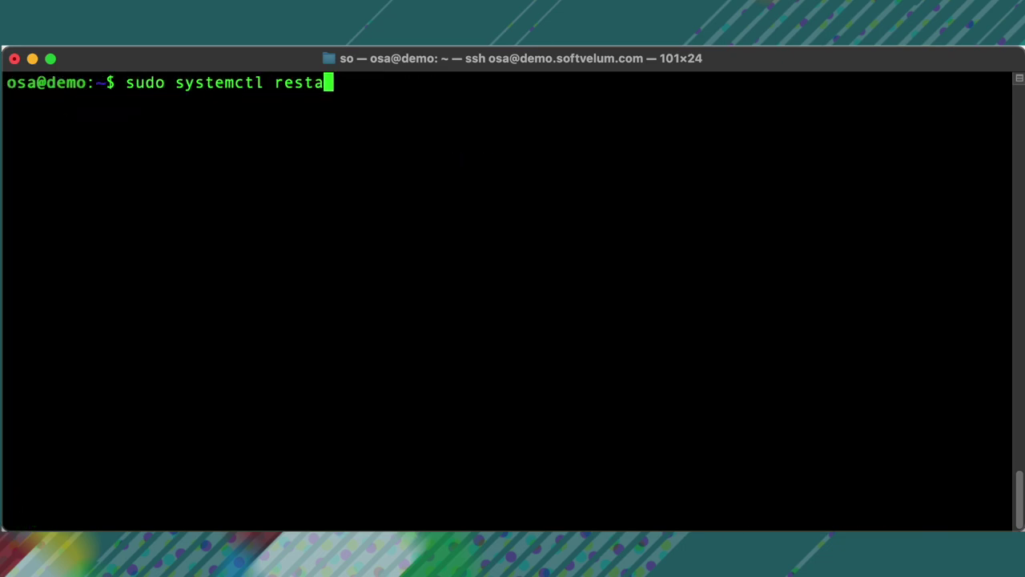
pyautogui.write('rt nimble')
pyautogui.press('Return')
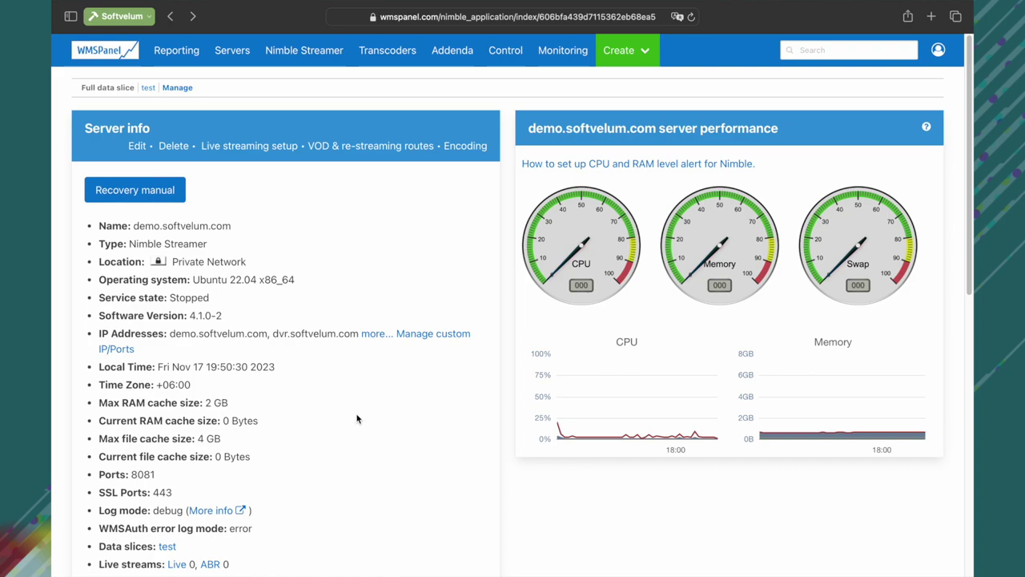
# Step: Show the Applications table in demo.softvelum.com's Live streams settings
pyautogui.click(264, 151)
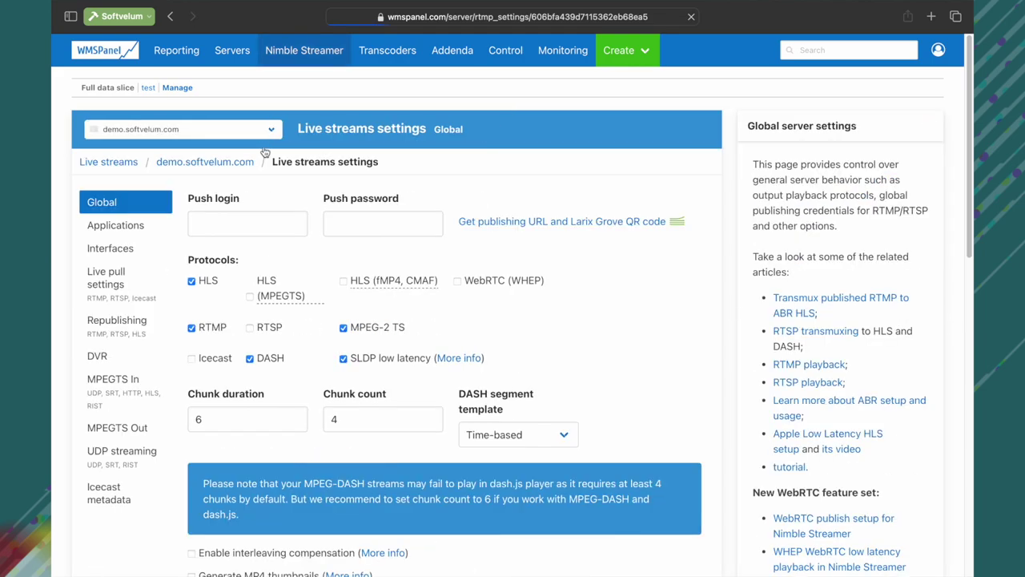
pyautogui.click(138, 226)
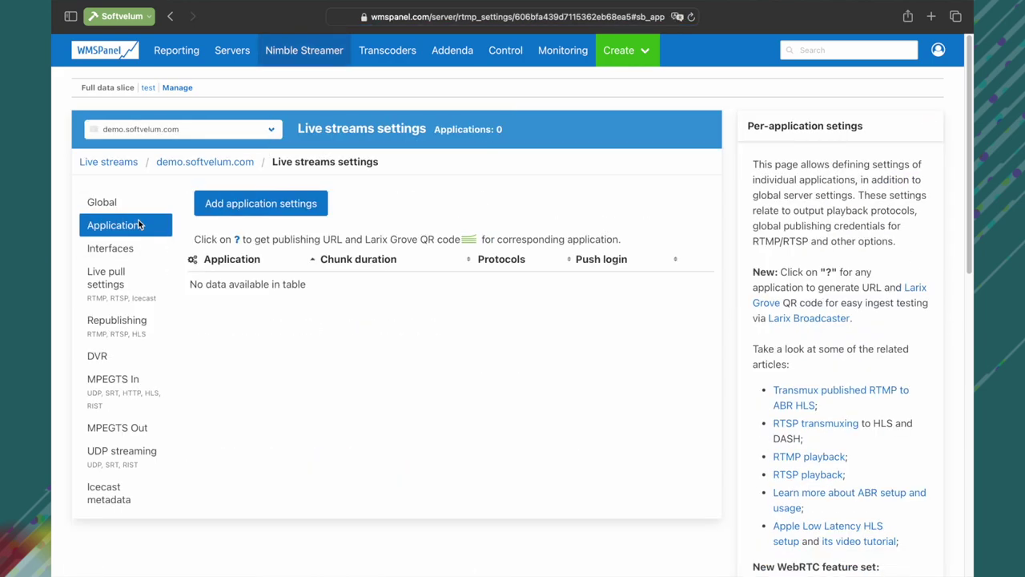
# Step: Start a new application named WebRTC and fill in the push login and password
pyautogui.click(255, 205)
pyautogui.click(357, 134)
pyautogui.write('WebRTC')
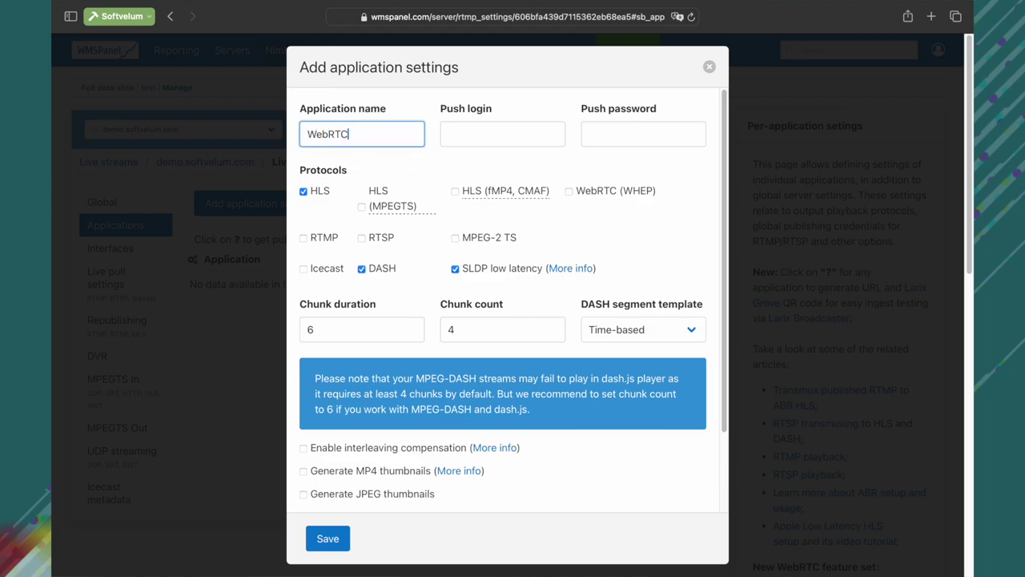
pyautogui.click(506, 139)
pyautogui.write('login')
pyautogui.press('Tab')
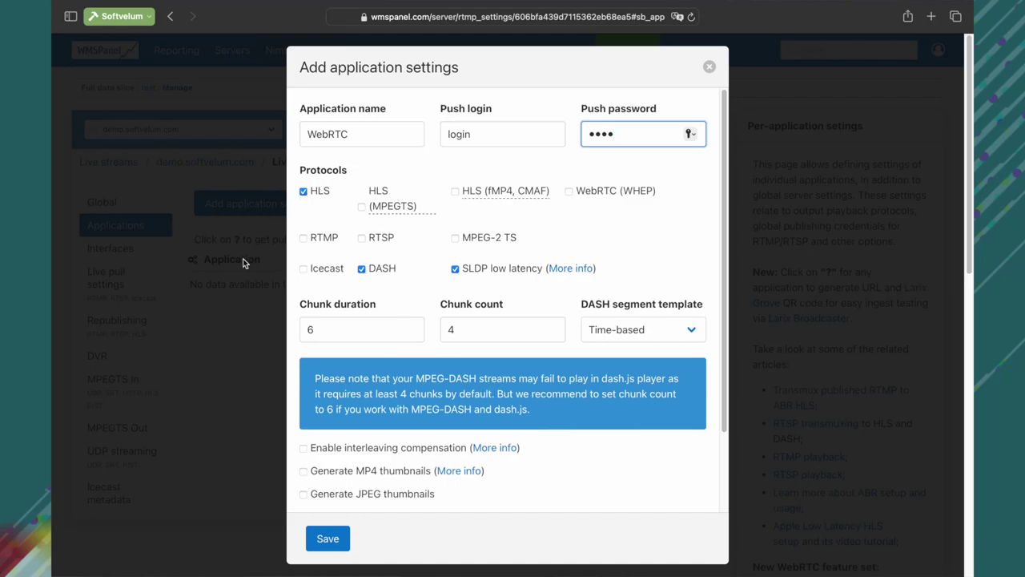
# Step: Turn off HLS, DASH and SLDP, enable WebRTC (WHEP), and save the application
pyautogui.click(316, 196)
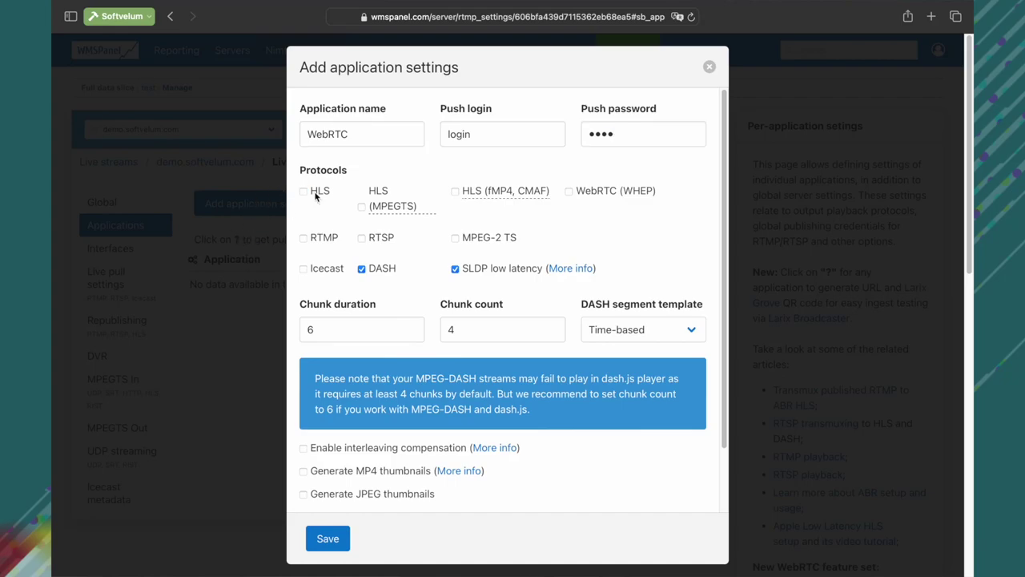
pyautogui.click(362, 269)
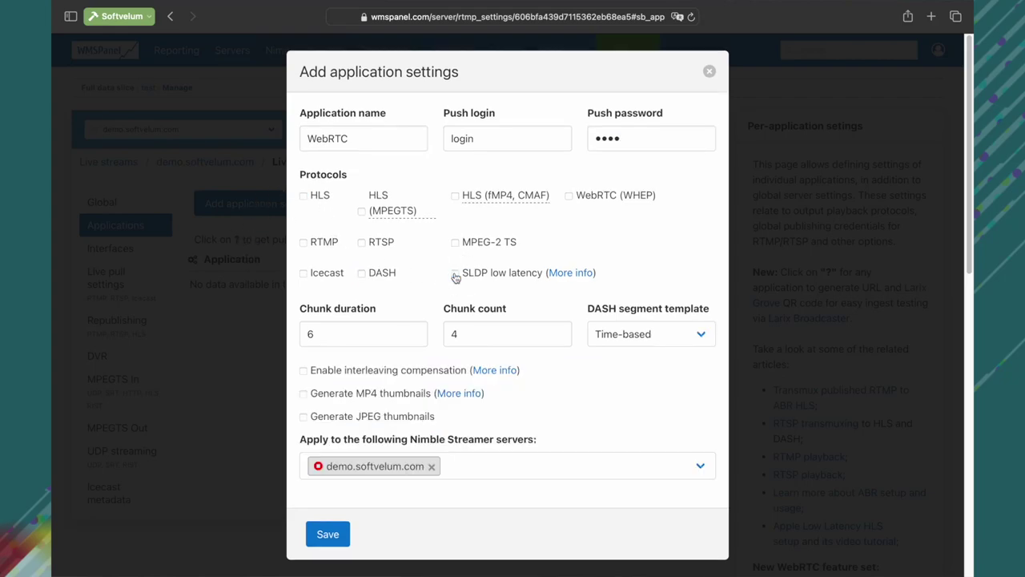
pyautogui.click(455, 272)
pyautogui.click(570, 197)
pyautogui.moveTo(544, 197)
pyautogui.click(332, 531)
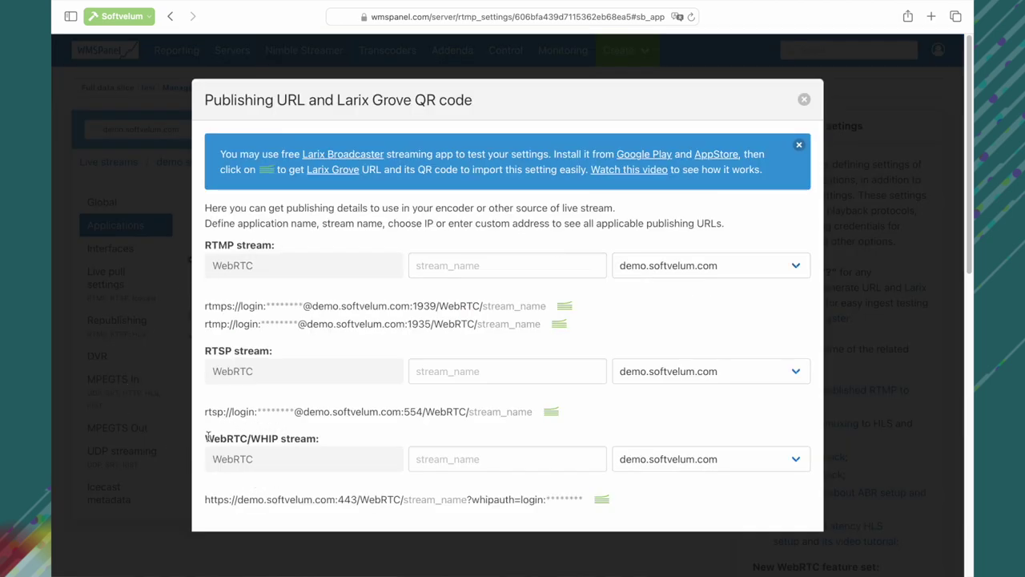
# Step: Enter 'test' as the WebRTC/WHIP stream name and generate the Larix Grove QR code
pyautogui.click(455, 460)
pyautogui.write('test')
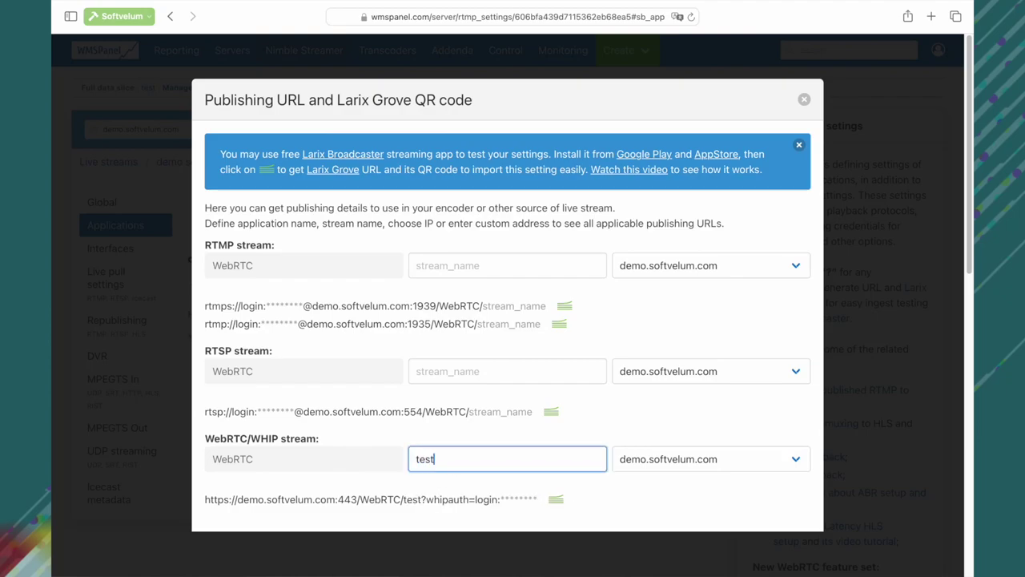
pyautogui.click(556, 499)
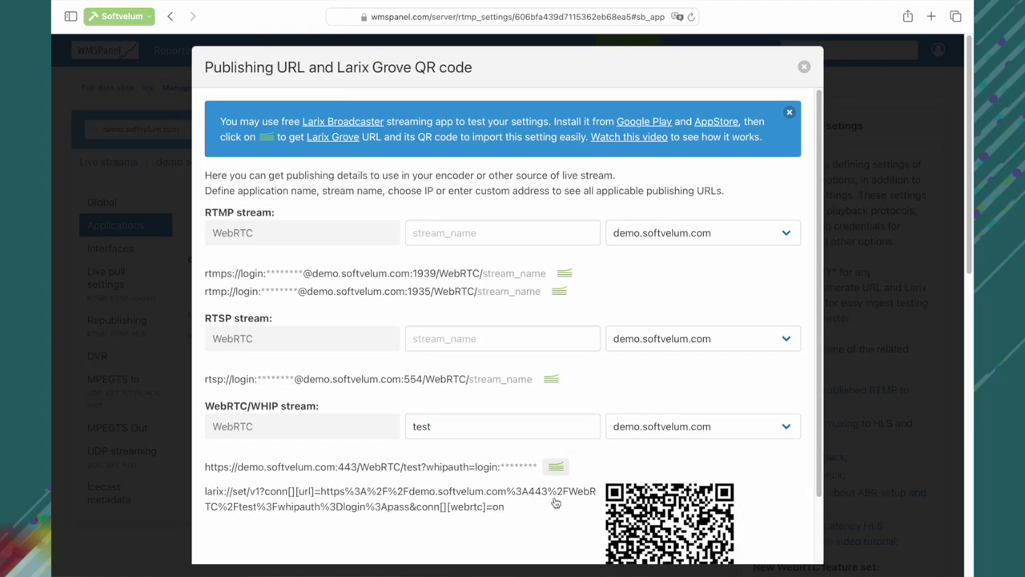
pyautogui.scroll(-5, 553, 481)
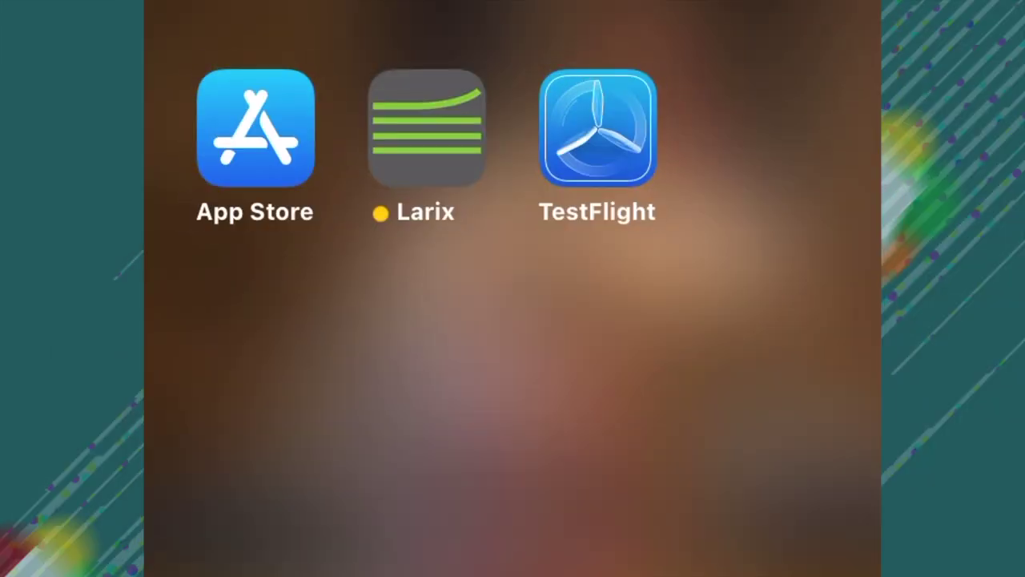
pyautogui.click(426, 128)
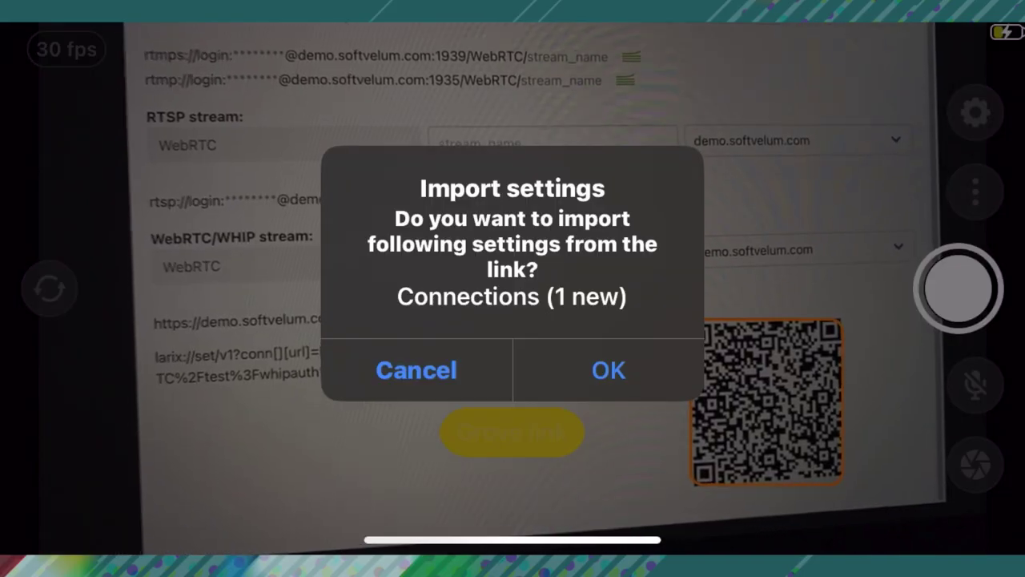
# Step: Import the scanned connection in Larix Broadcaster and activate it in Settings connections
pyautogui.click(606, 369)
pyautogui.click(975, 112)
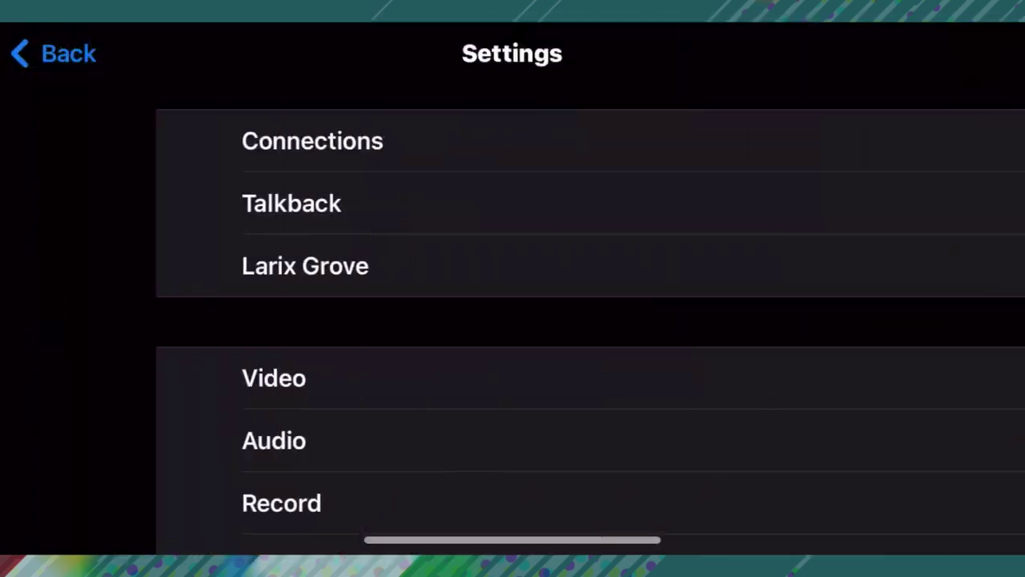
pyautogui.click(92, 140)
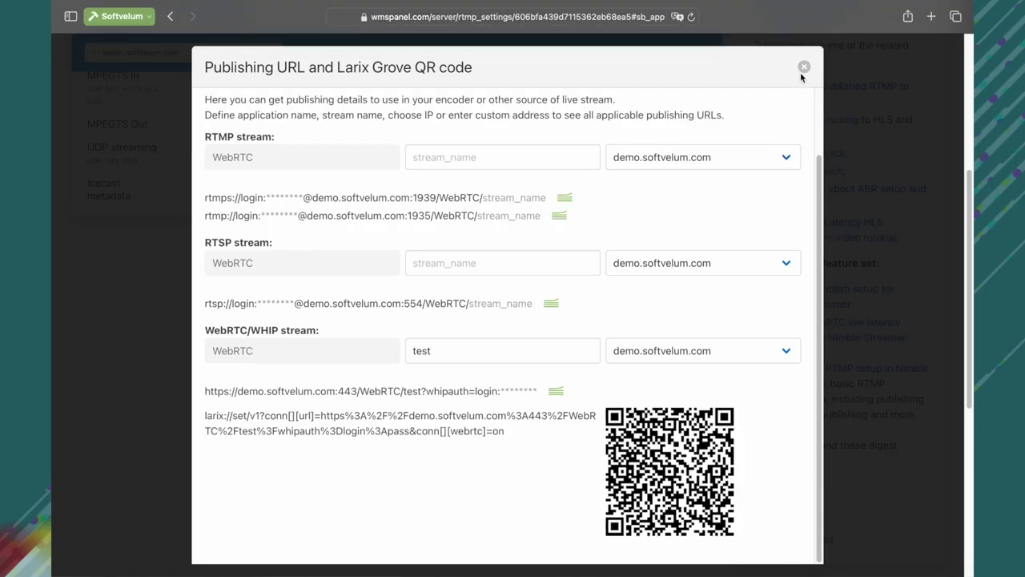
# Step: Close the publishing URL dialog and view demo.softvelum.com's live streams list
pyautogui.click(802, 69)
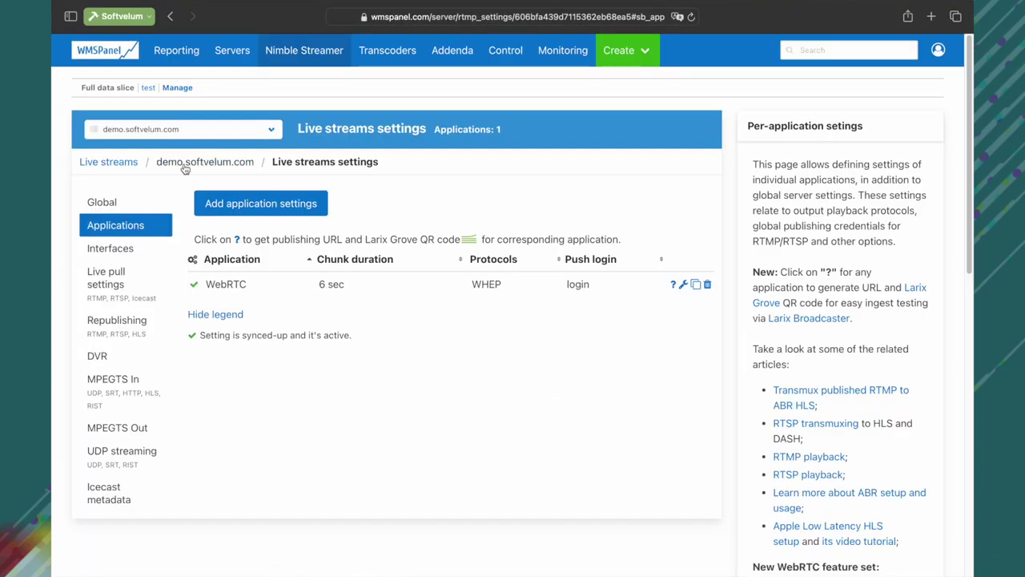
pyautogui.click(178, 167)
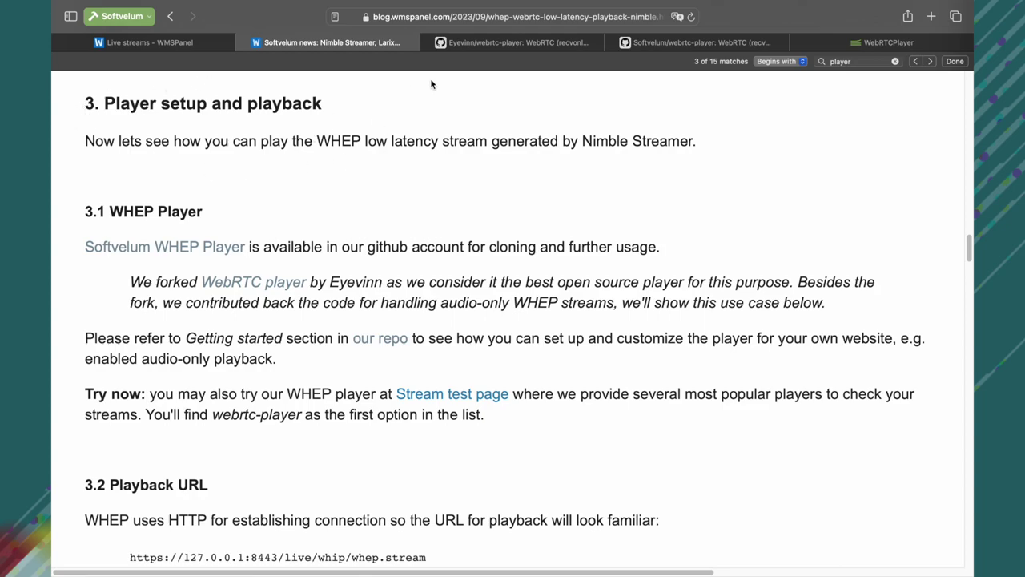
# Step: Skim the Eyevinn and Softvelum webrtc-player READMEs, then return to the player showing WebRTC/test live
pyautogui.click(500, 44)
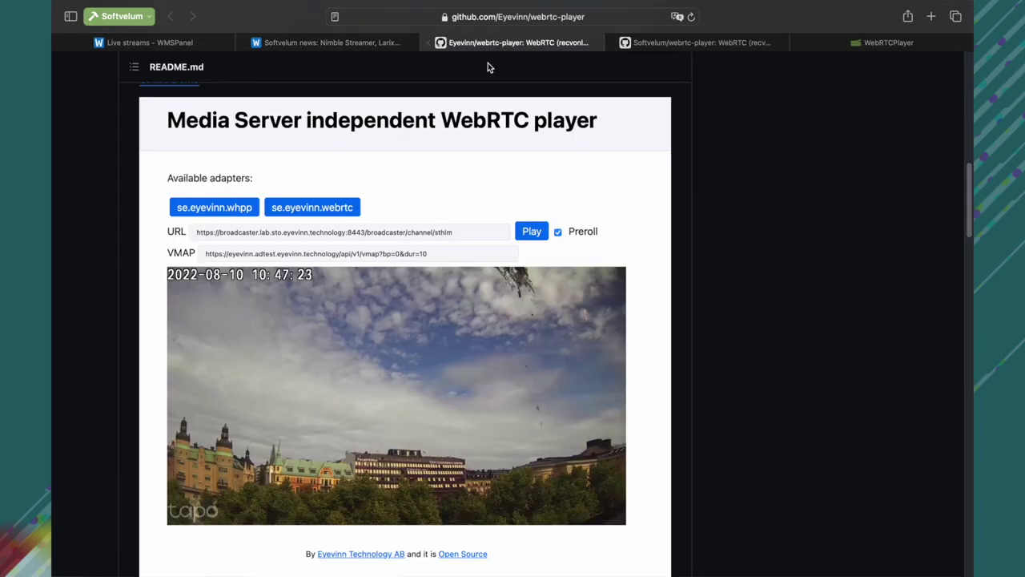
pyautogui.click(669, 45)
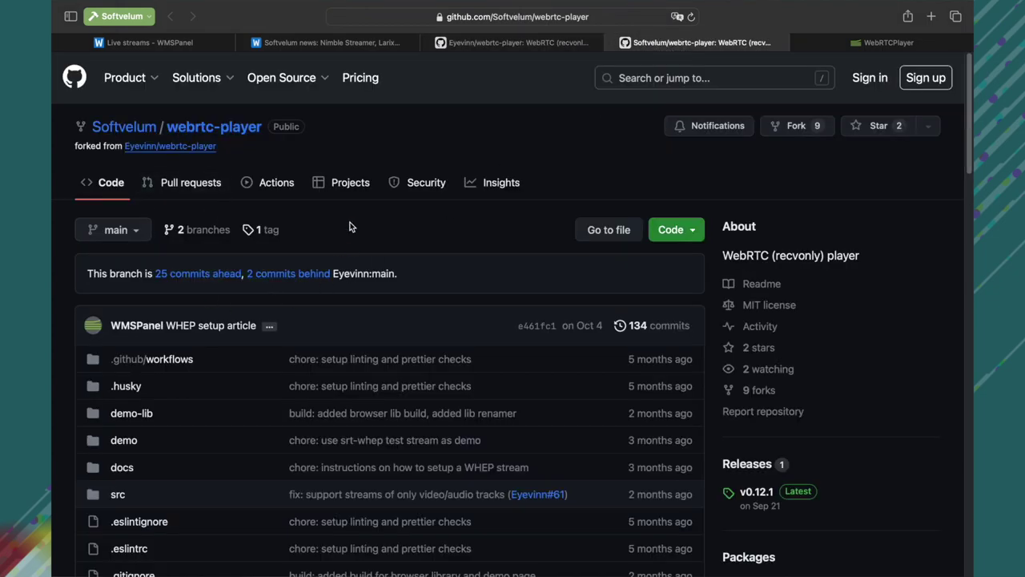
pyautogui.scroll(-5, 251, 310)
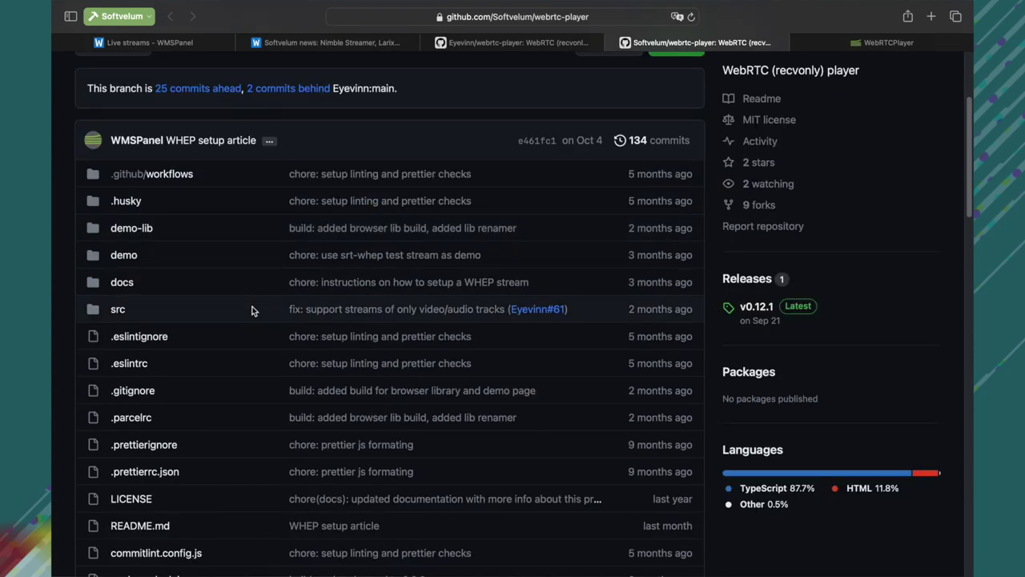
pyautogui.scroll(-14, 252, 310)
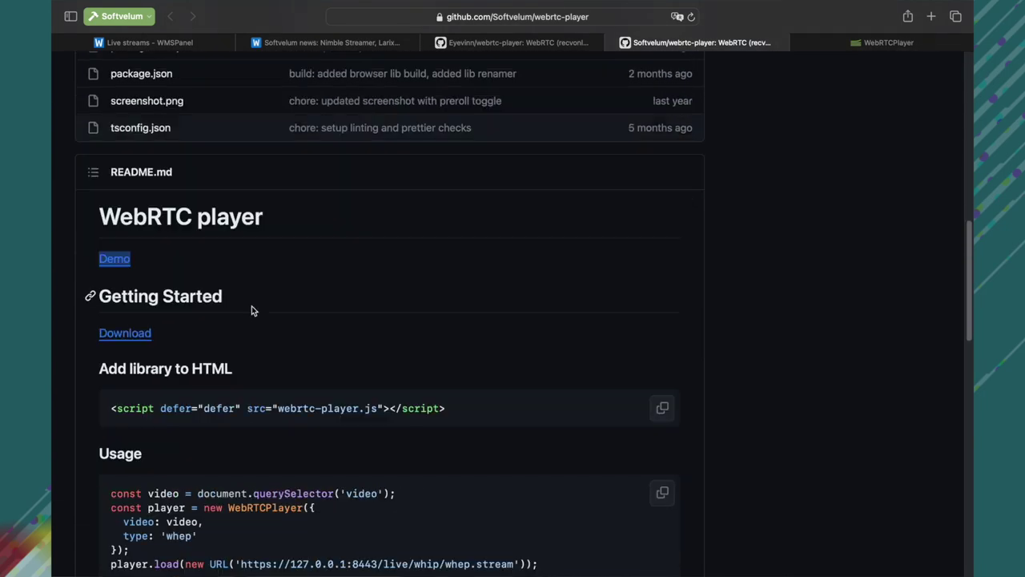
pyautogui.scroll(-14, 252, 310)
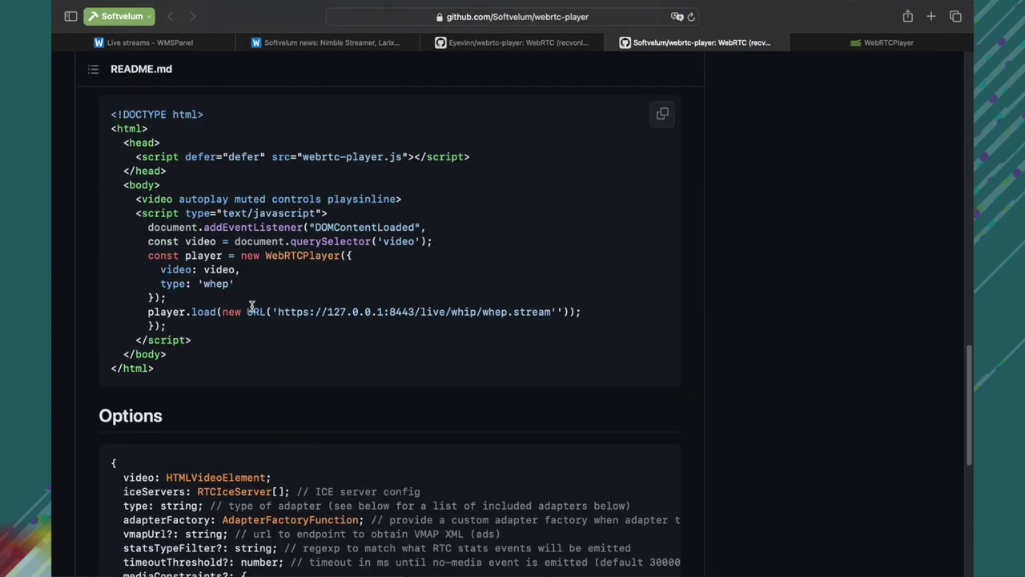
pyautogui.scroll(-12, 251, 308)
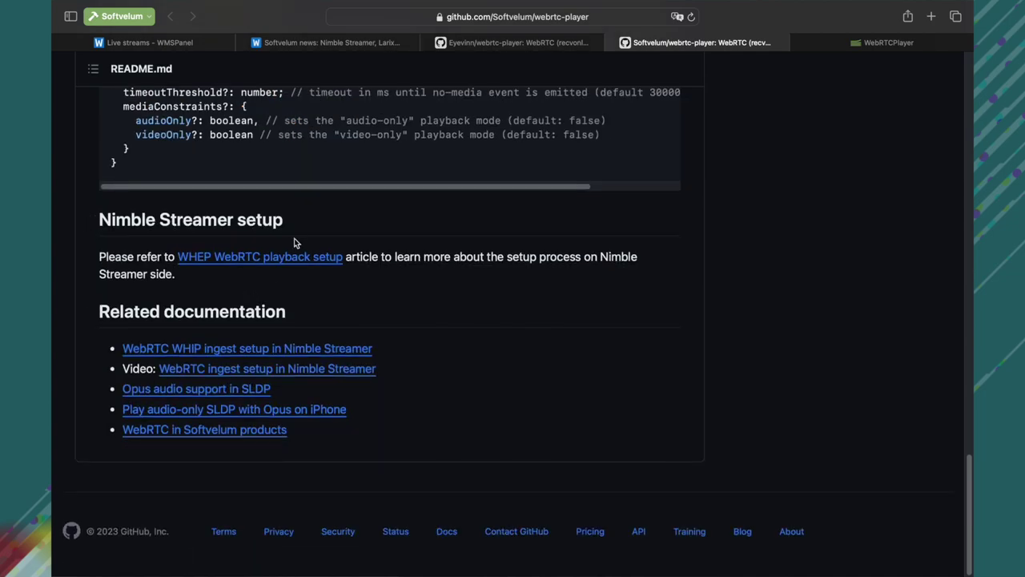
pyautogui.click(857, 41)
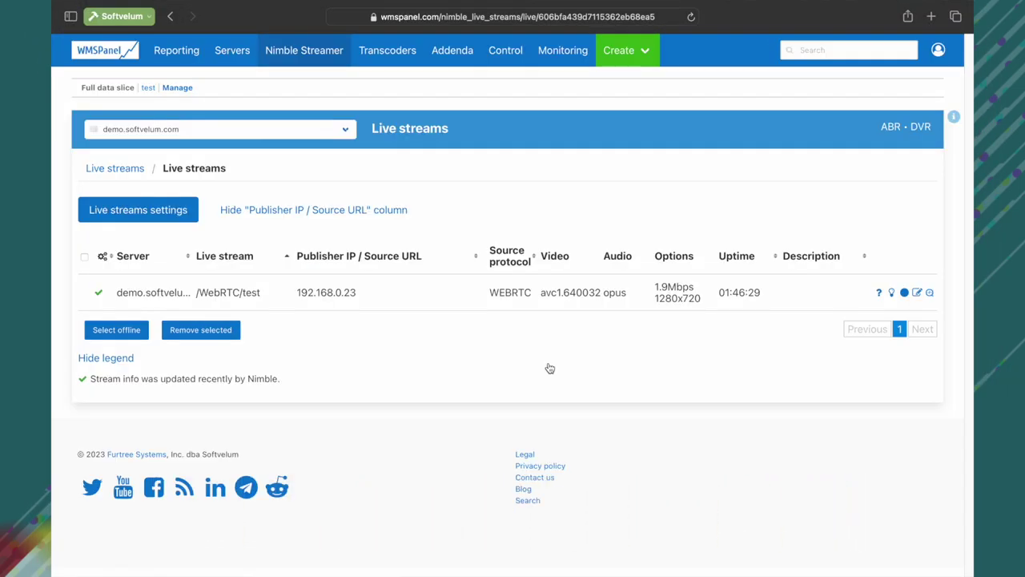
# Step: Open the sample player URL for the /WebRTC/test live stream to play it
pyautogui.click(881, 294)
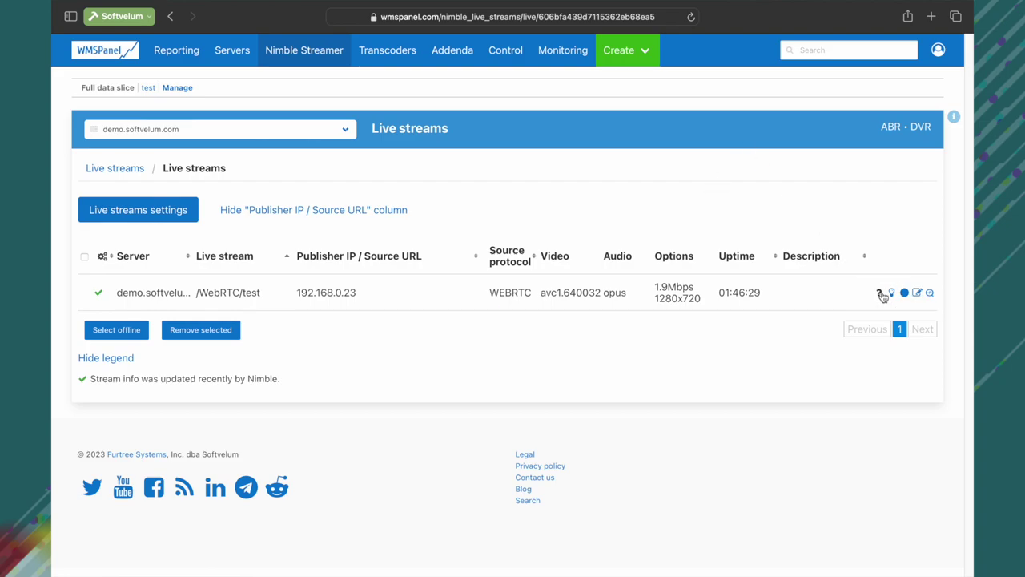